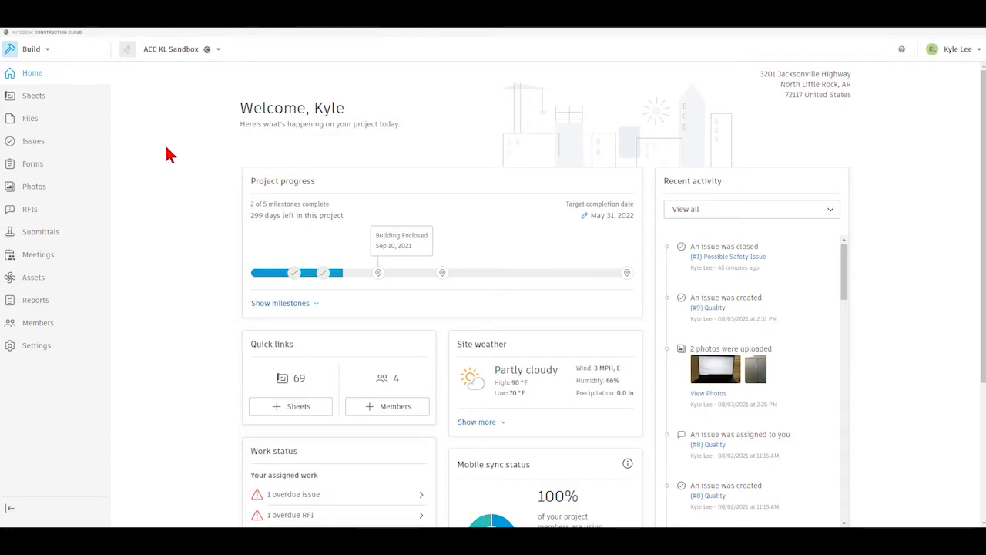
- Open the project's Issues list and start a new issue, prefilled as a Safety observation
left_click(34, 144)
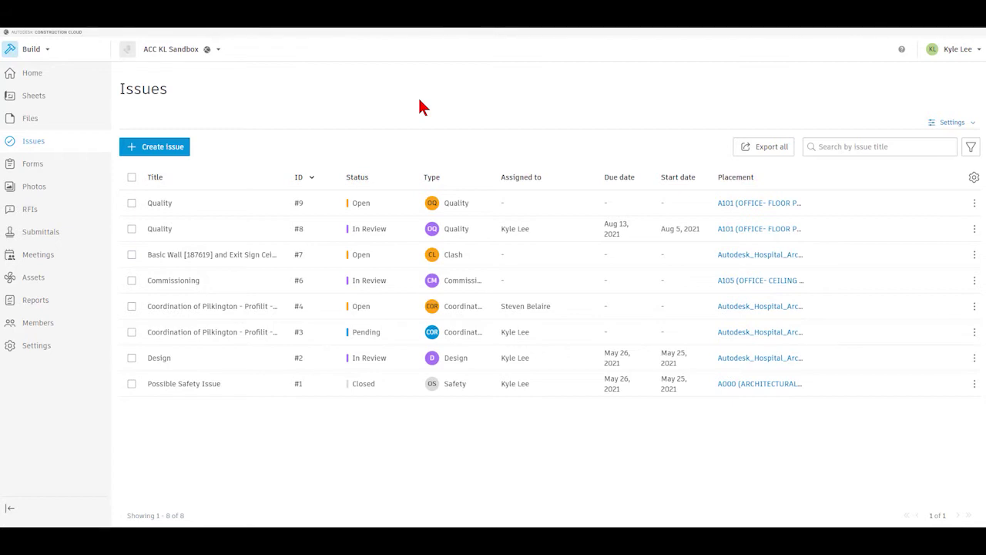
left_click(175, 150)
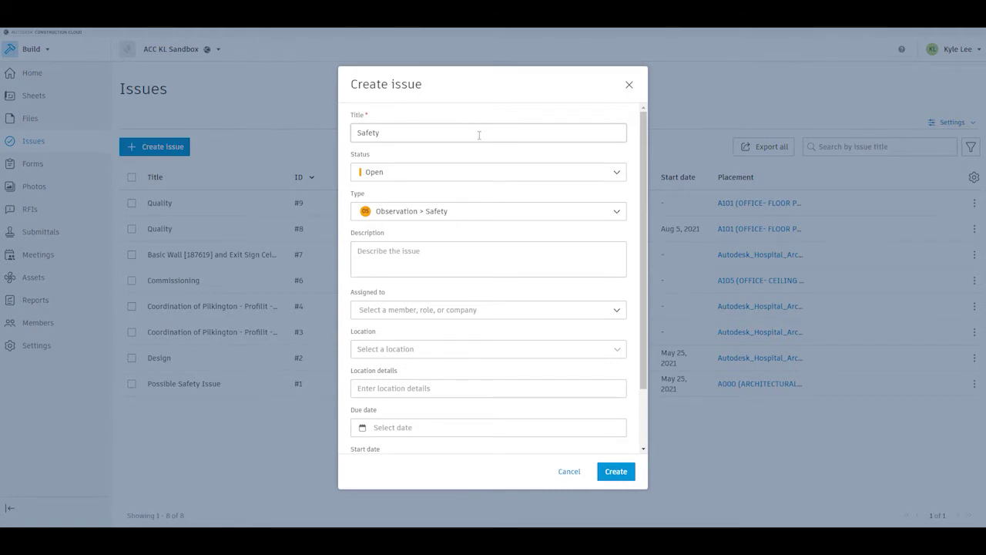
left_click(619, 177)
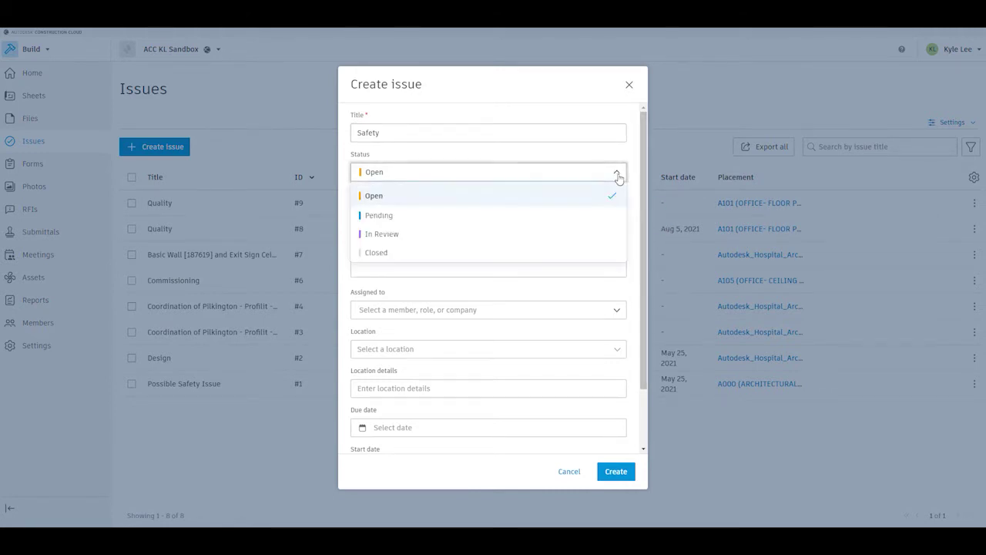
left_click(567, 197)
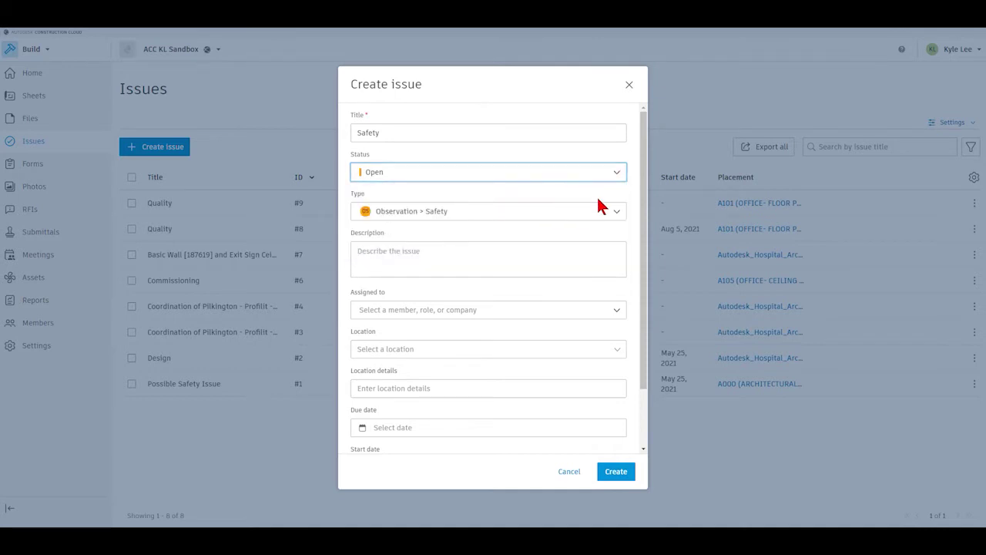
left_click(621, 217)
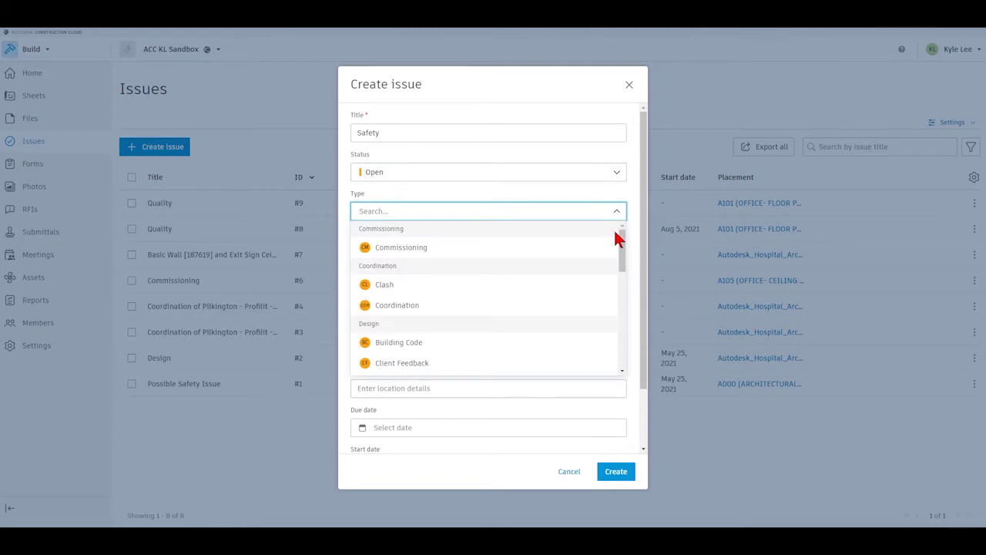
scroll(609, 254, "down", 3)
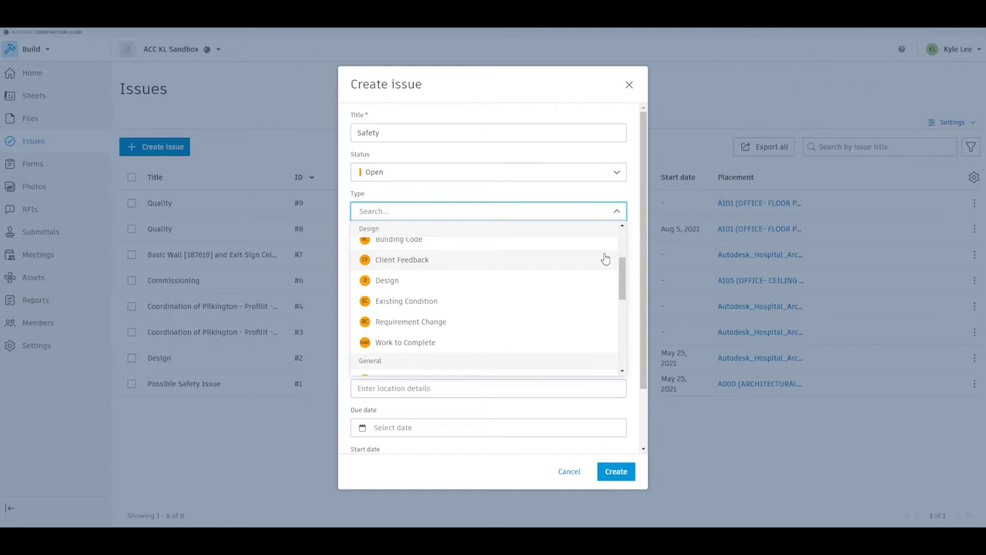
scroll(605, 259, "down", 5)
scroll(605, 259, "down", 1)
scroll(586, 327, "up", 3)
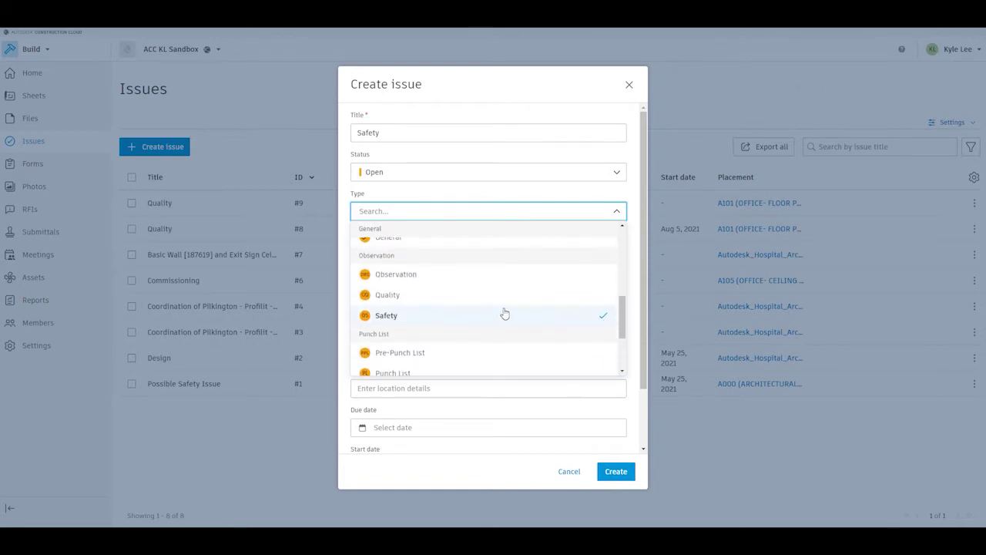
scroll(476, 314, "up", 1)
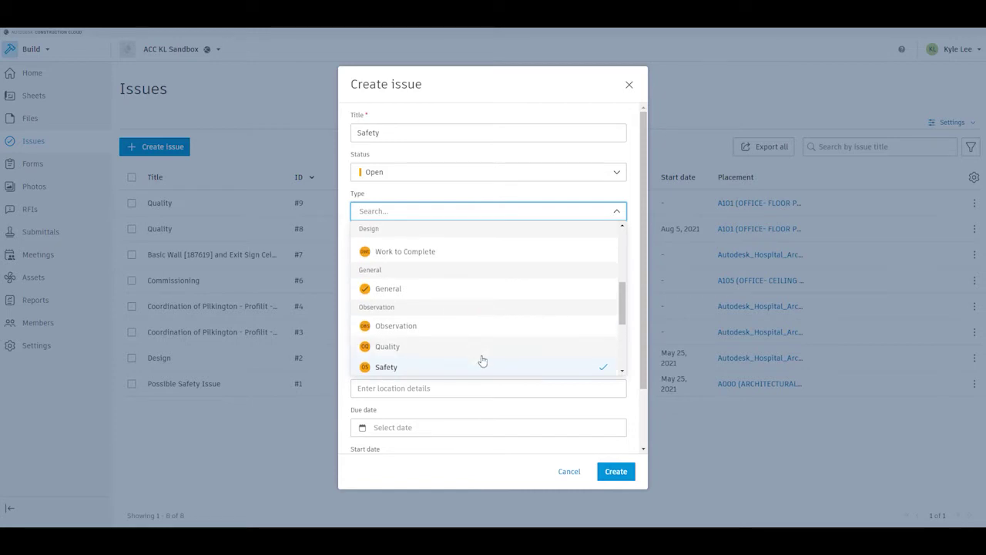
left_click(497, 370)
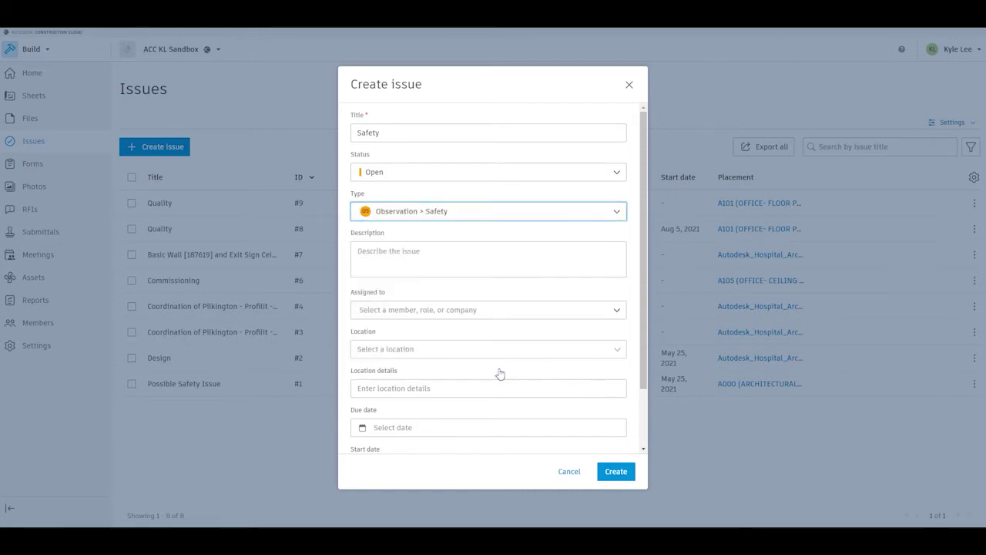
left_click(504, 258)
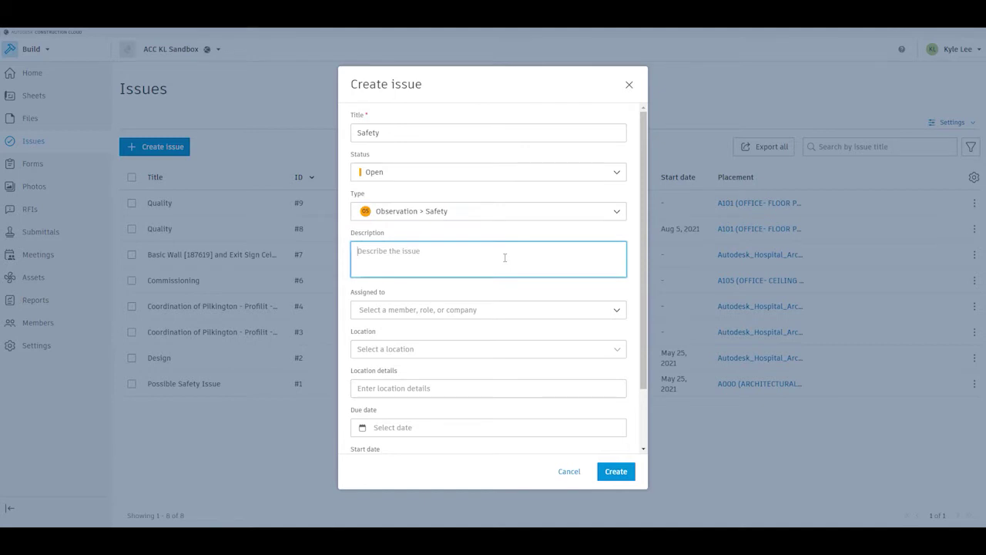
left_click(617, 312)
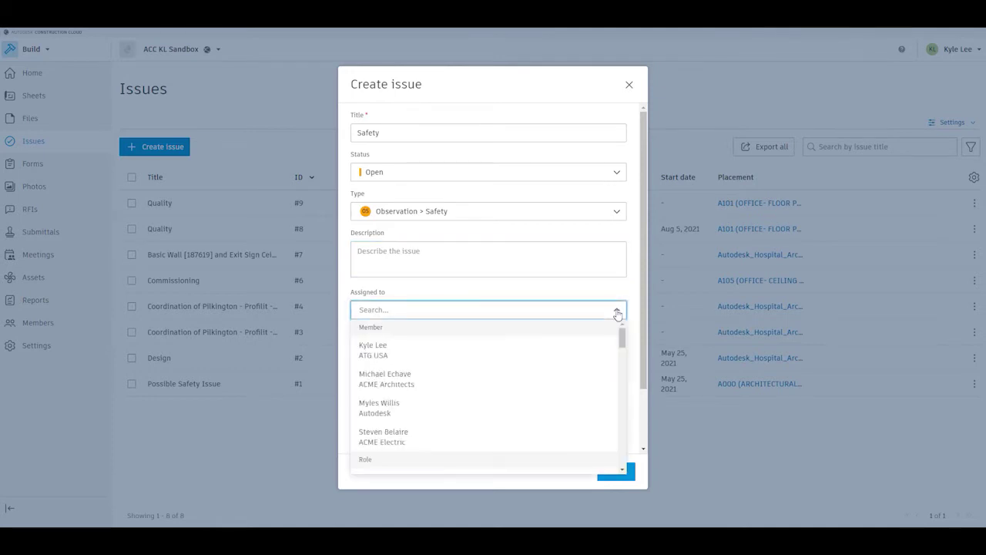
left_click(618, 312)
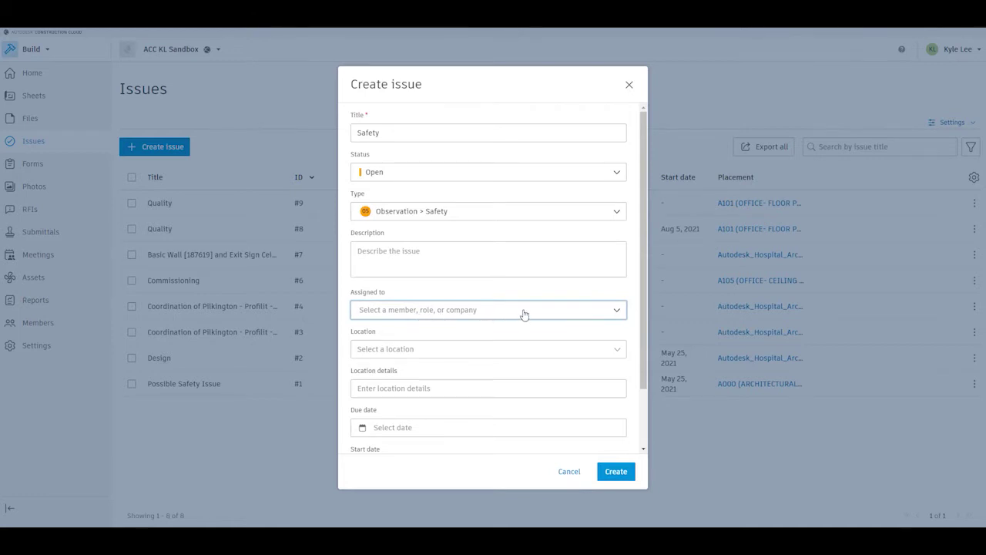
scroll(524, 314, "down", 1)
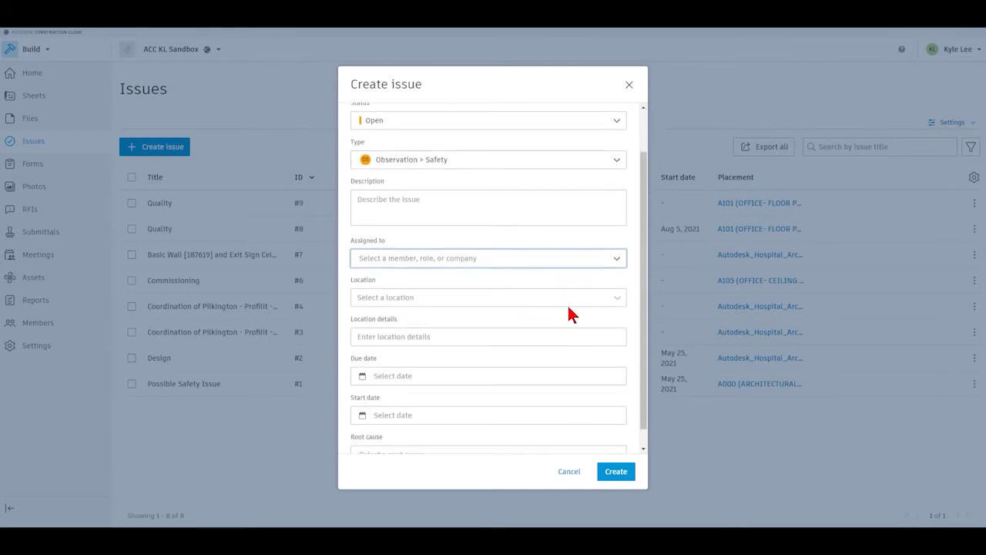
left_click(619, 295)
left_click(618, 295)
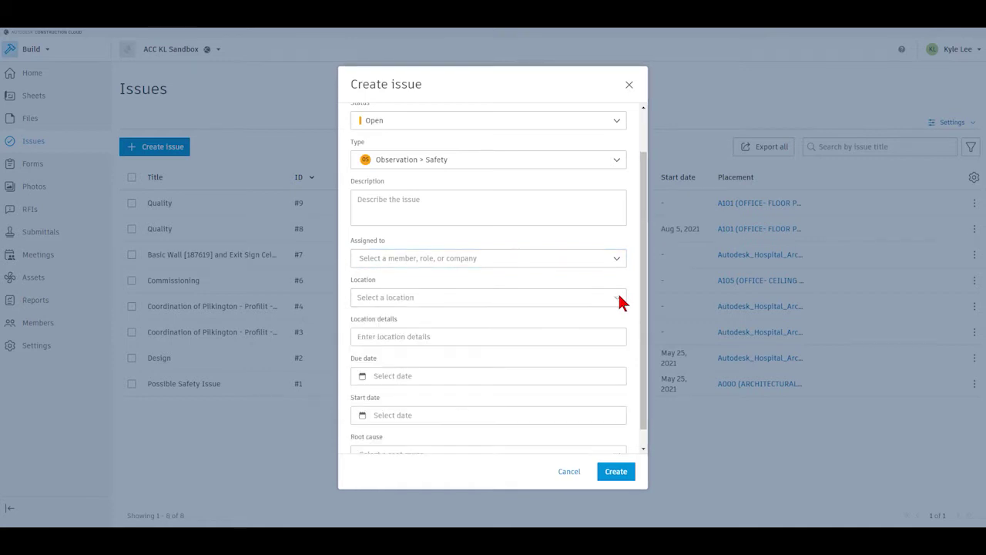
left_click(448, 337)
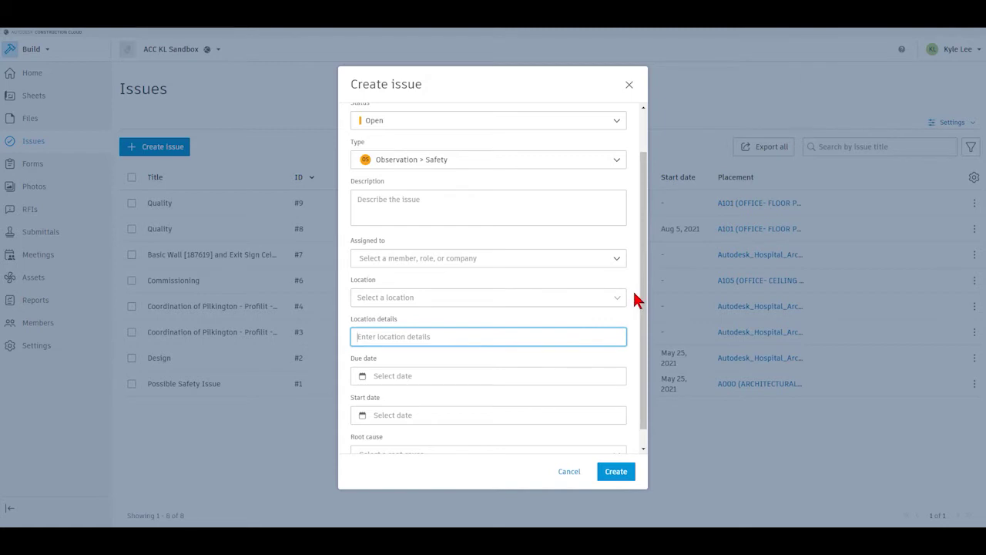
scroll(633, 293, "down", 1)
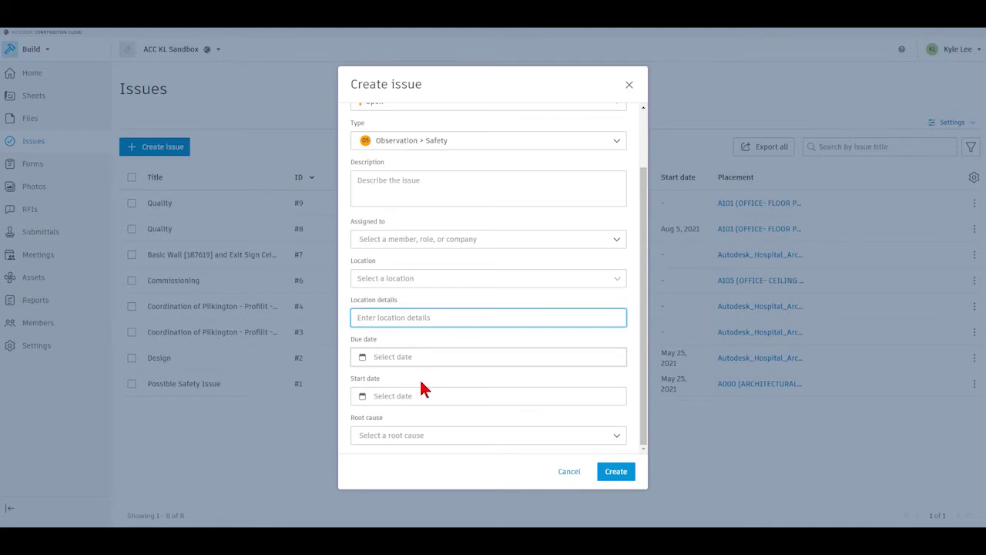
- Glance at the Root cause options, discard the unsaved Safety issue, and open Issue #2, Design
left_click(619, 438)
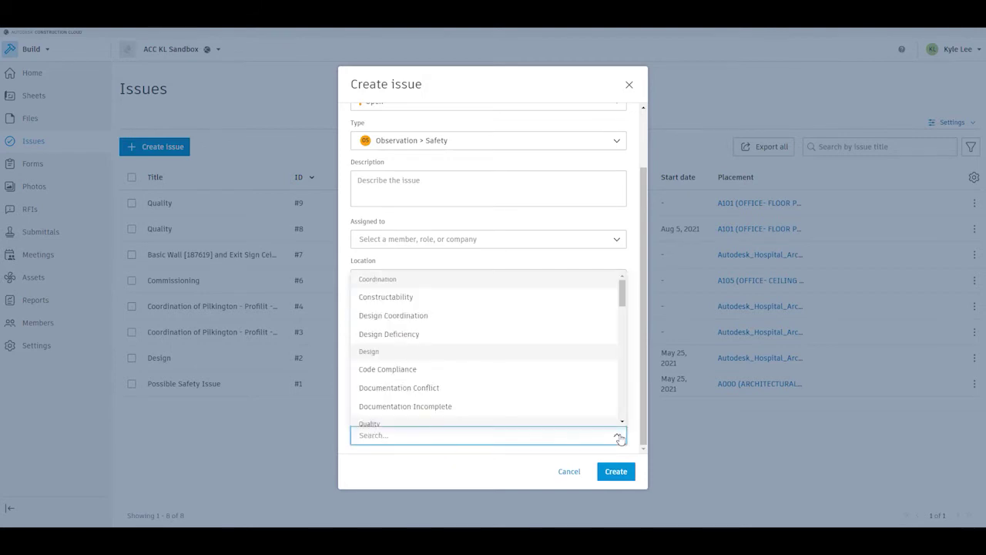
left_click_drag(624, 299, 629, 248)
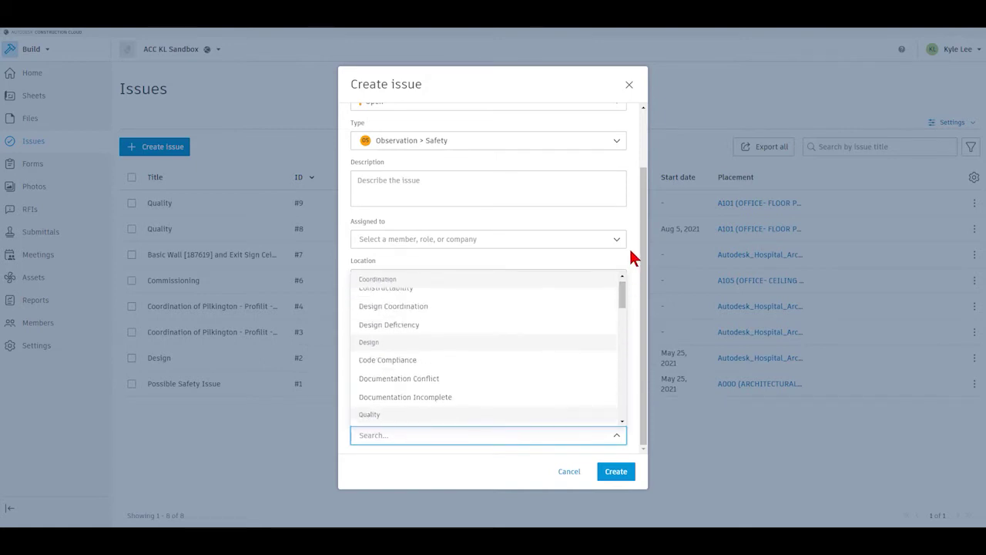
left_click(633, 266)
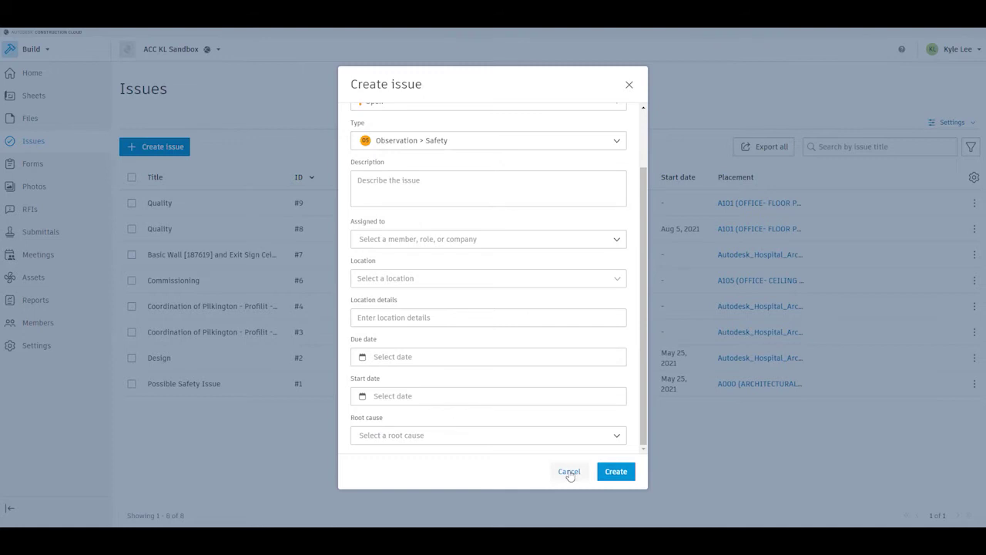
scroll(606, 370, "up", 2)
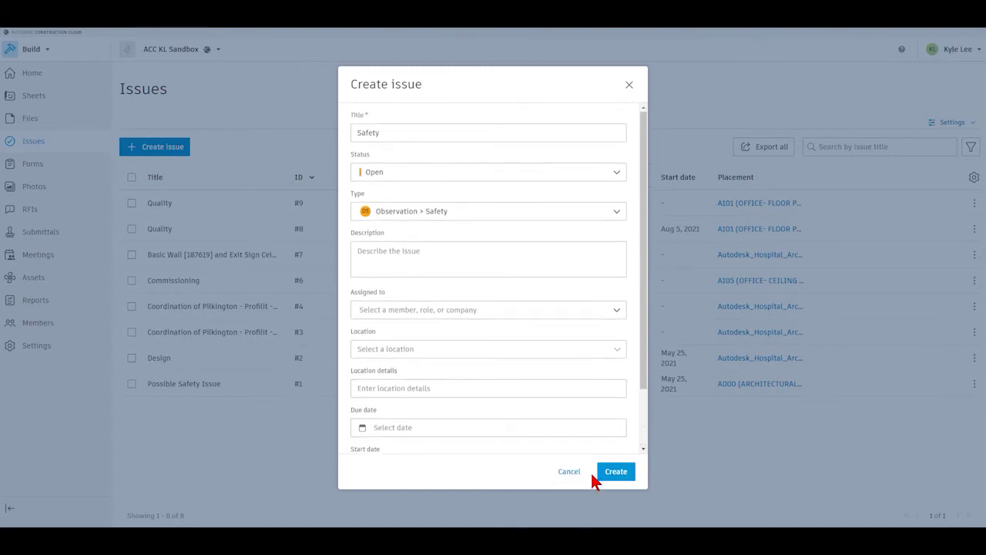
left_click(568, 471)
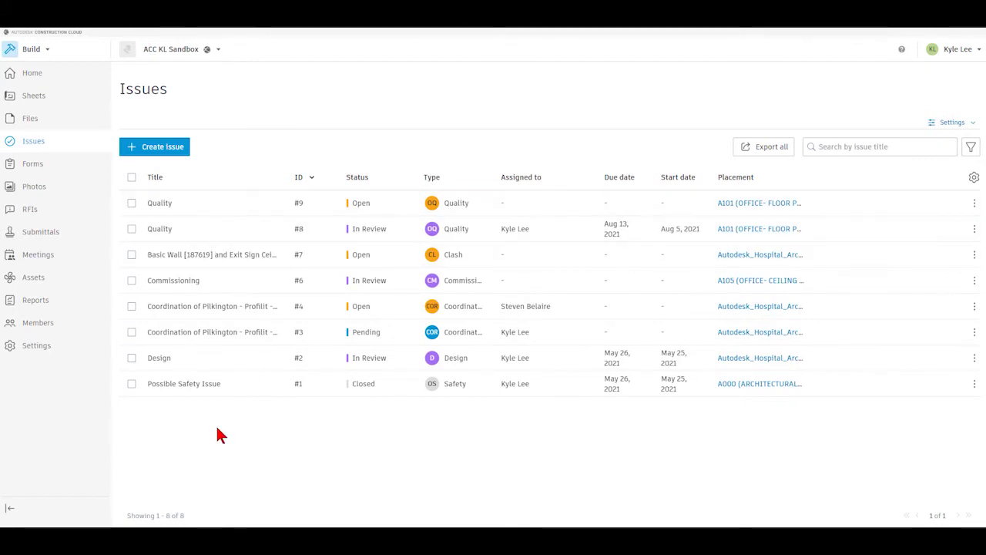
left_click(165, 363)
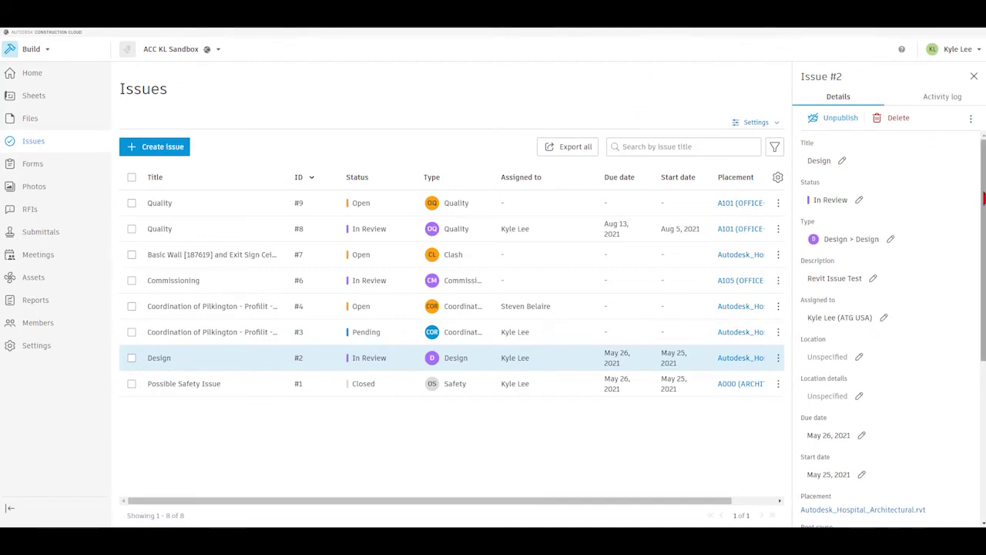
- Keep Issue #2 In Review, scroll to References, and follow the Autodesk_Hospital_Architectural.rvt placement link
left_click(862, 202)
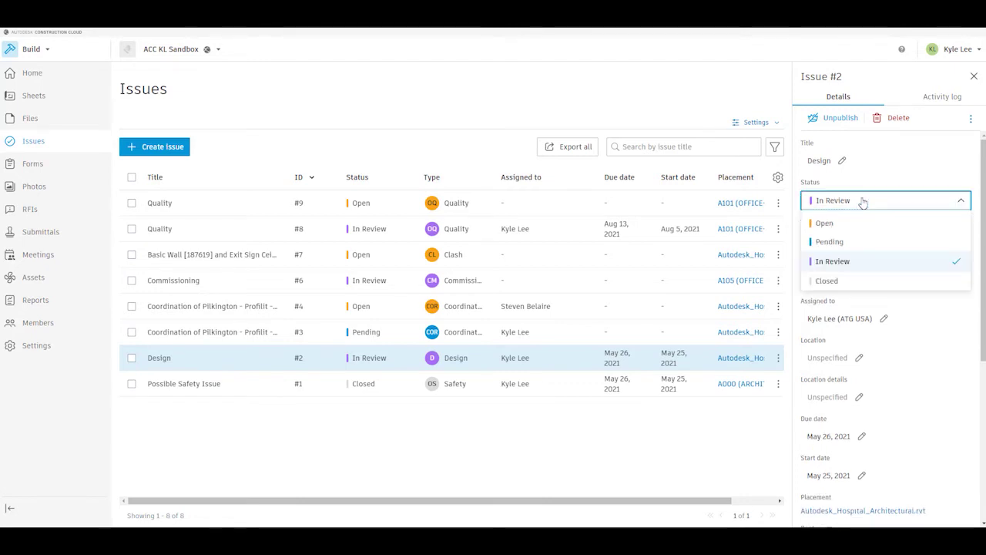
left_click(938, 182)
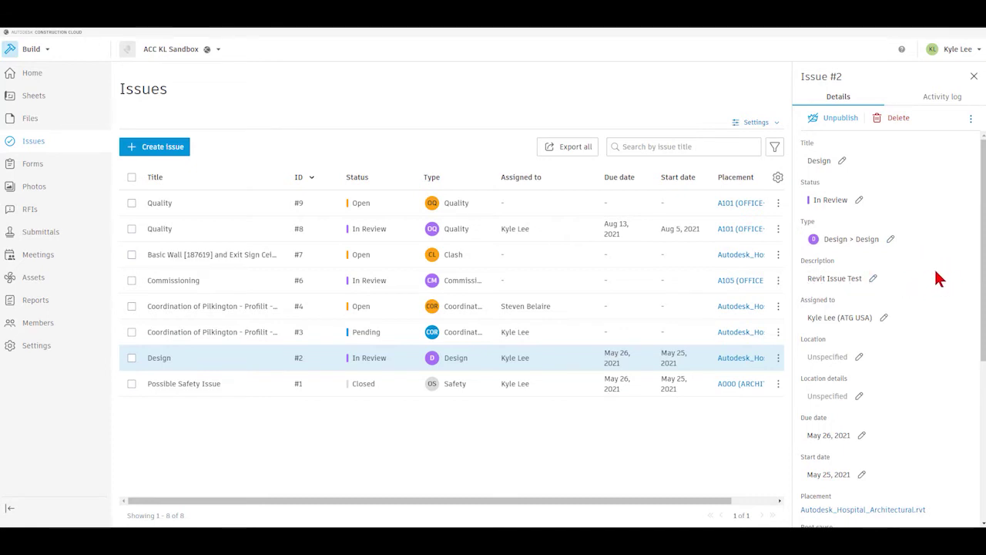
scroll(887, 270, "down", 1)
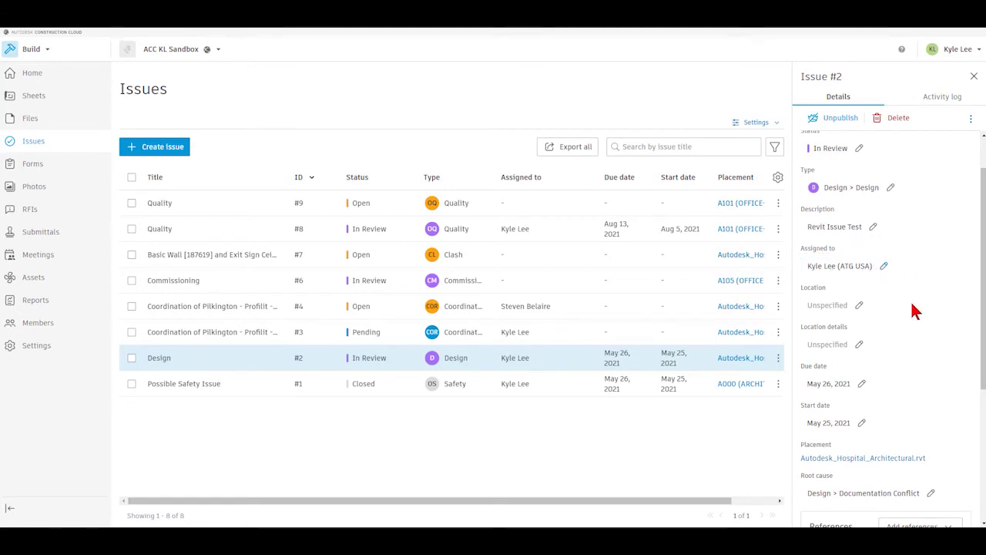
scroll(897, 308, "down", 1)
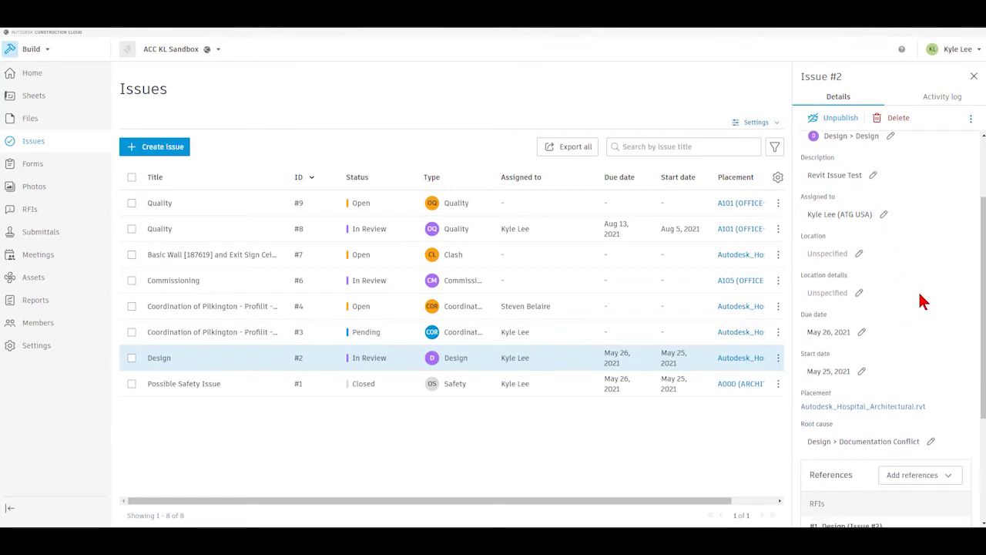
scroll(923, 300, "down", 1)
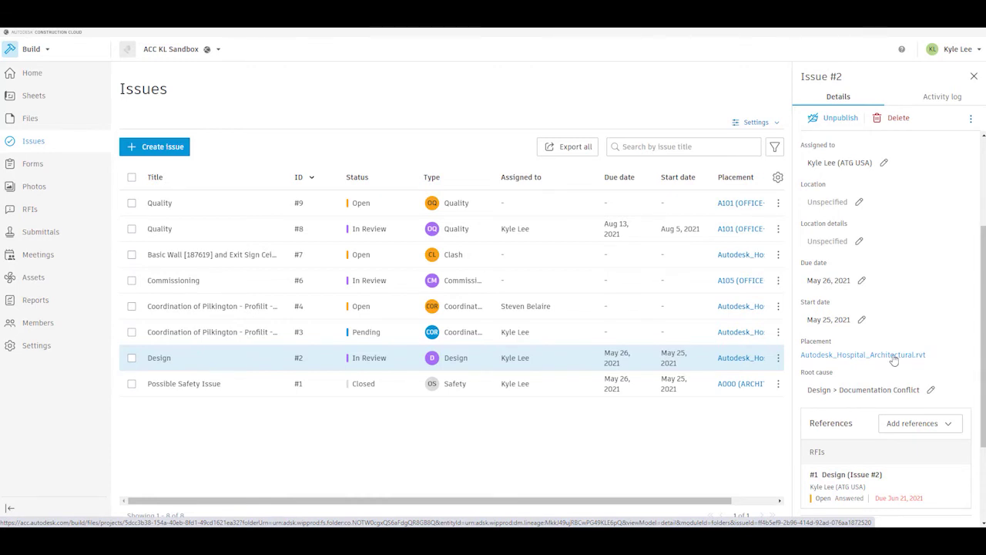
left_click(855, 356)
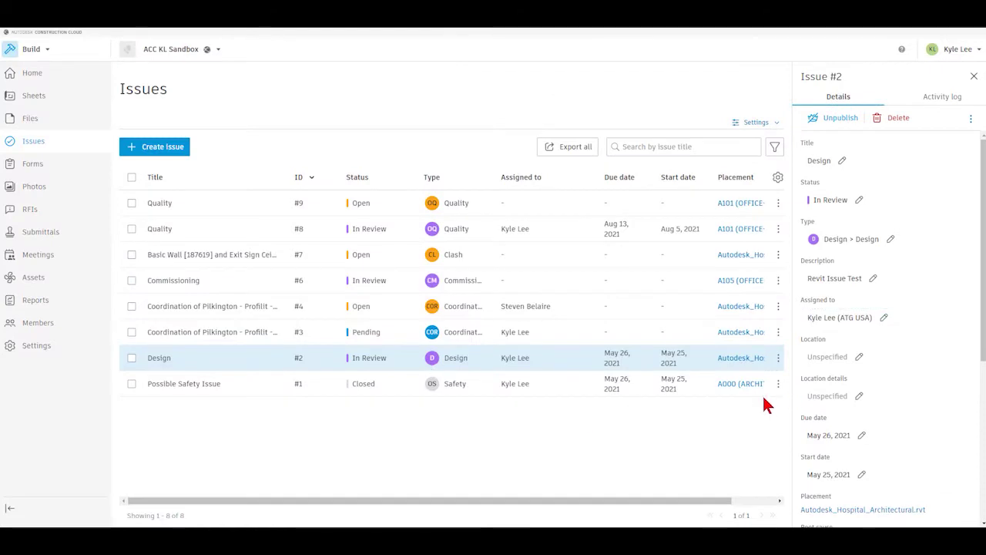
scroll(959, 287, "down", 3)
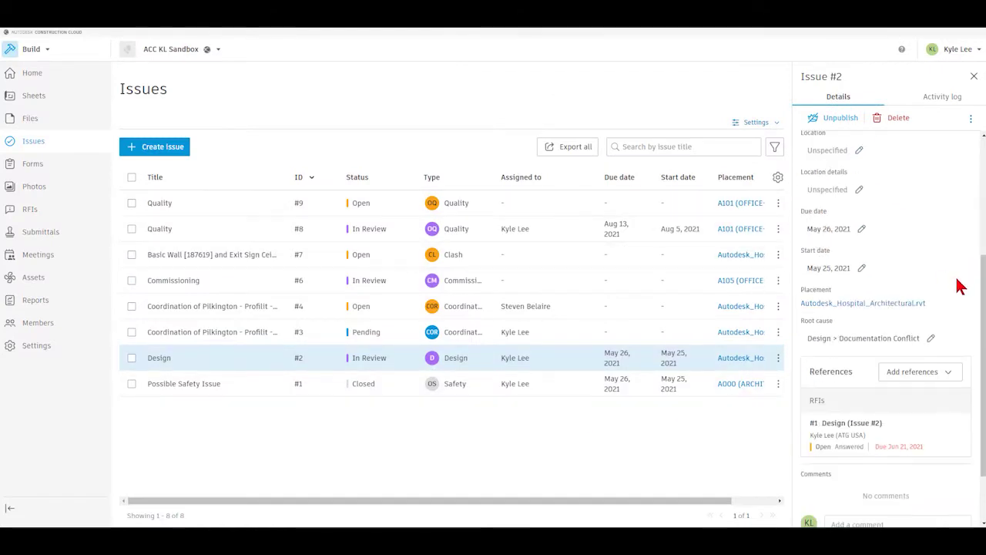
scroll(960, 287, "down", 1)
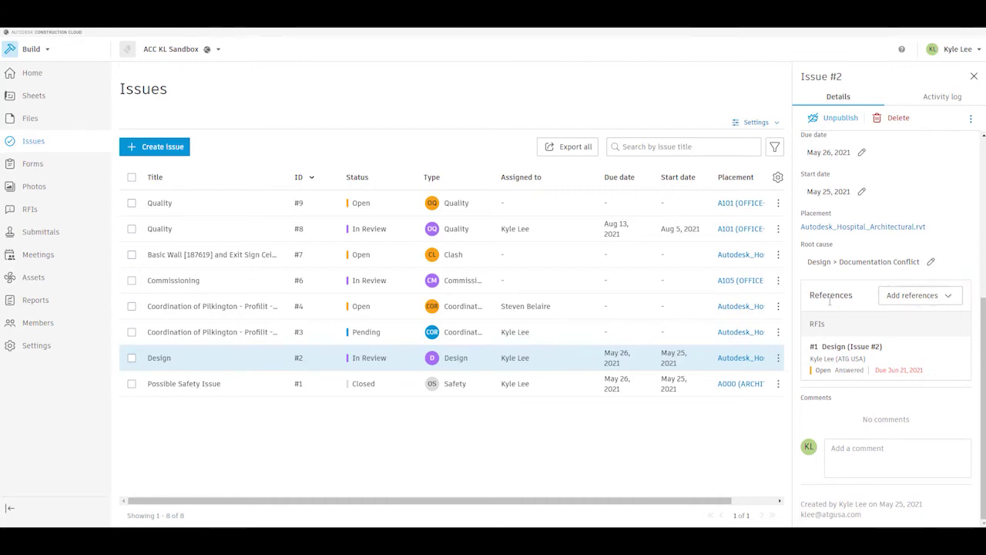
mouse_move(834, 360)
left_click(951, 297)
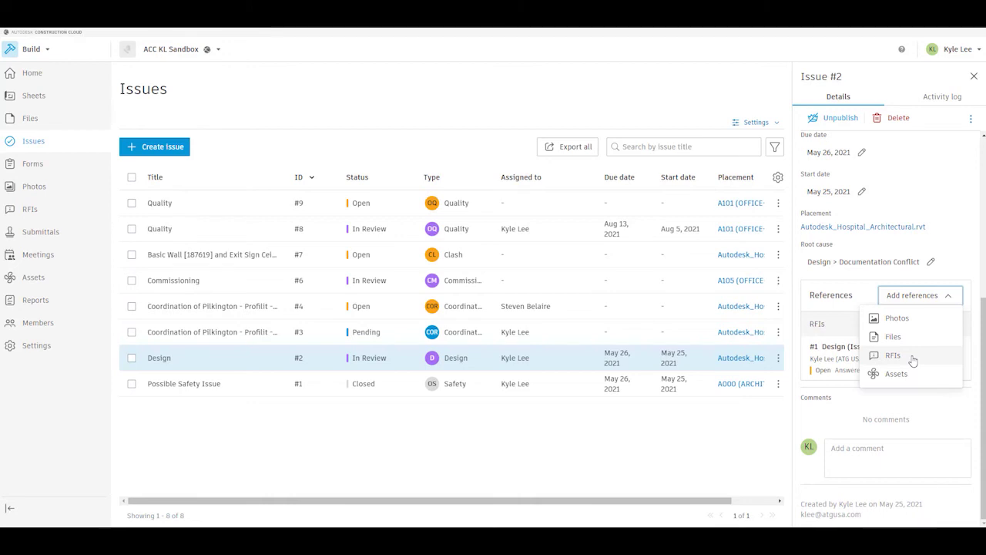
left_click(950, 297)
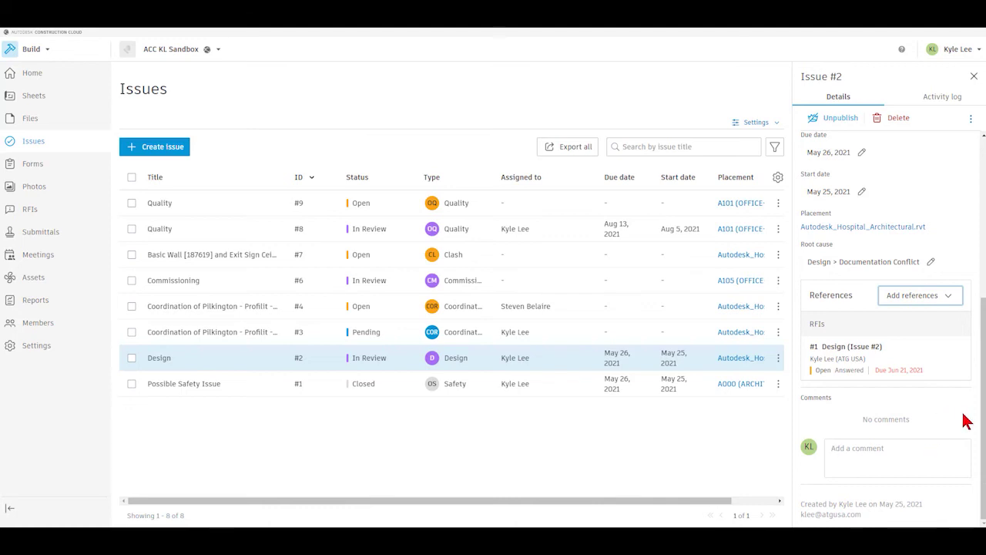
scroll(967, 424, "up", 2)
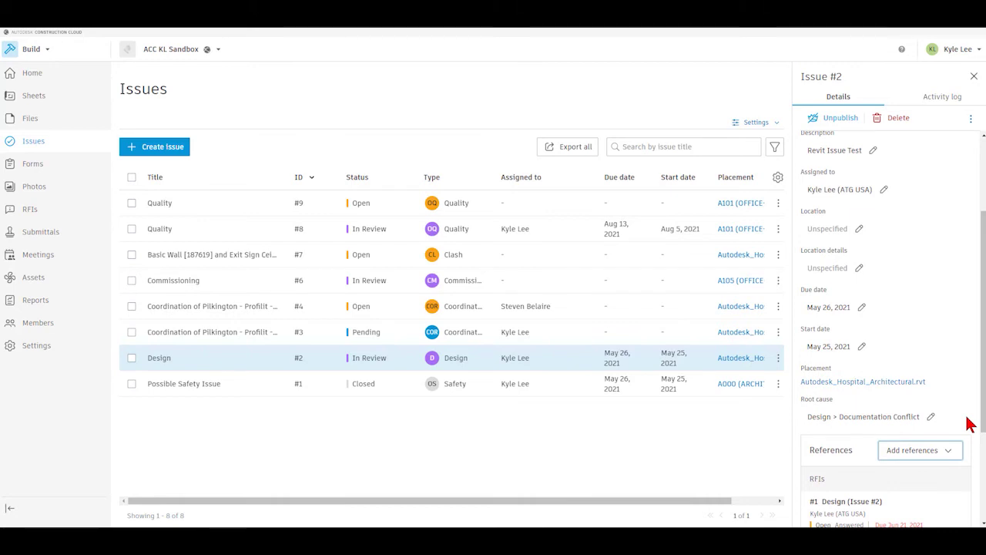
scroll(968, 424, "up", 1)
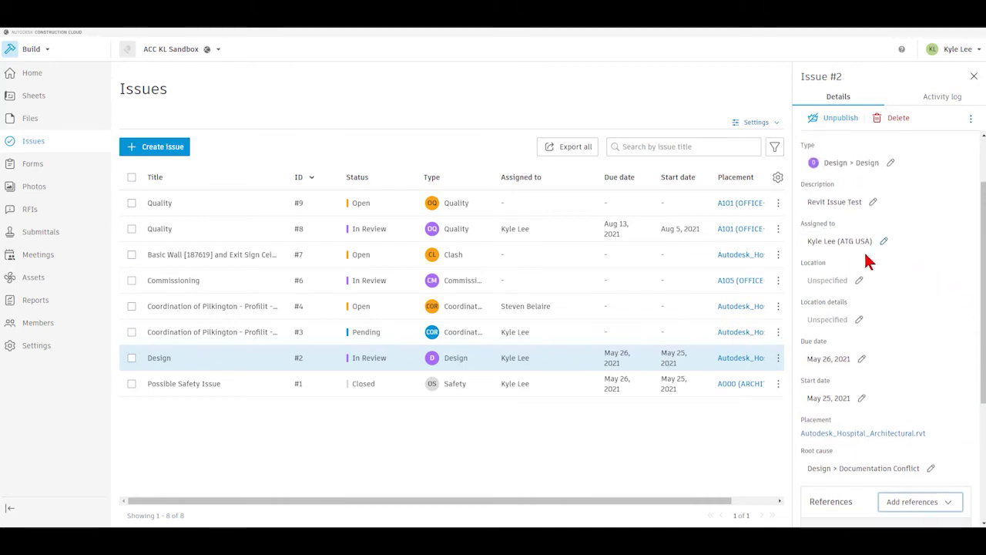
scroll(961, 295, "up", 2)
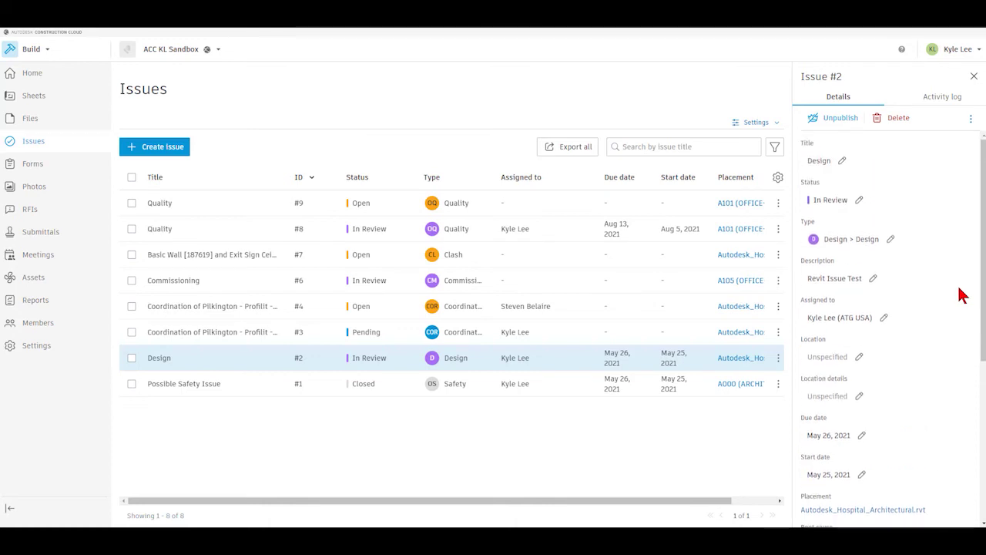
left_click(941, 99)
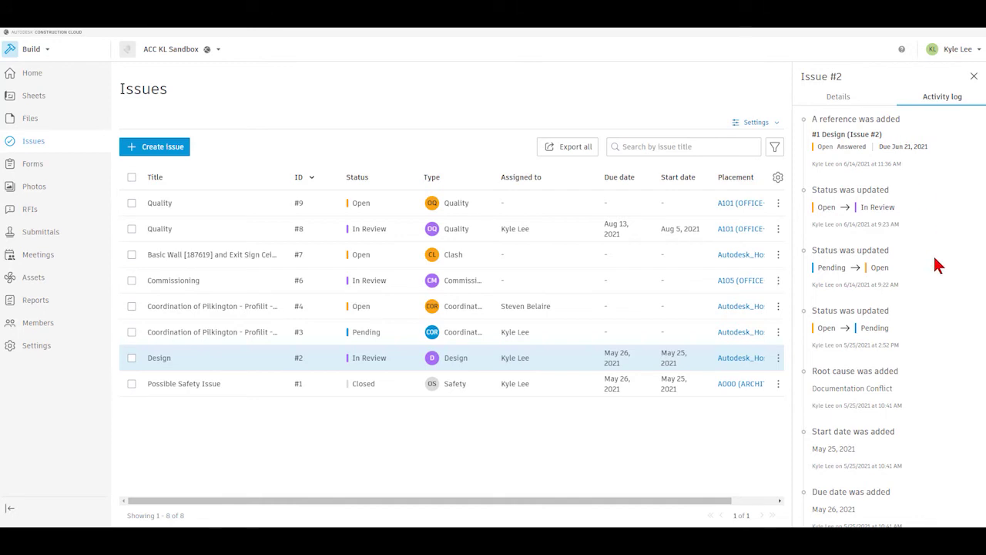
scroll(934, 264, "down", 5)
scroll(935, 259, "down", 1)
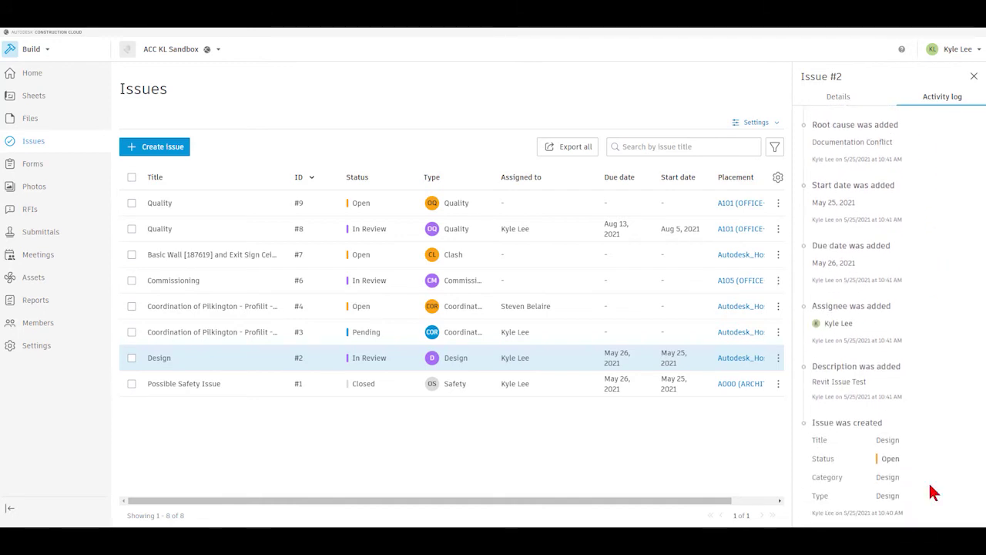
scroll(921, 438, "up", 6)
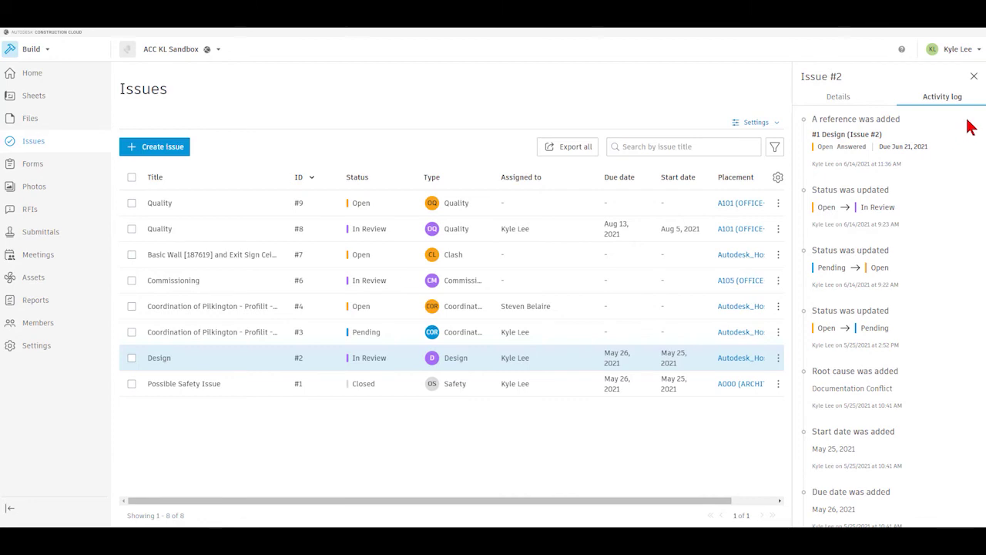
left_click(848, 98)
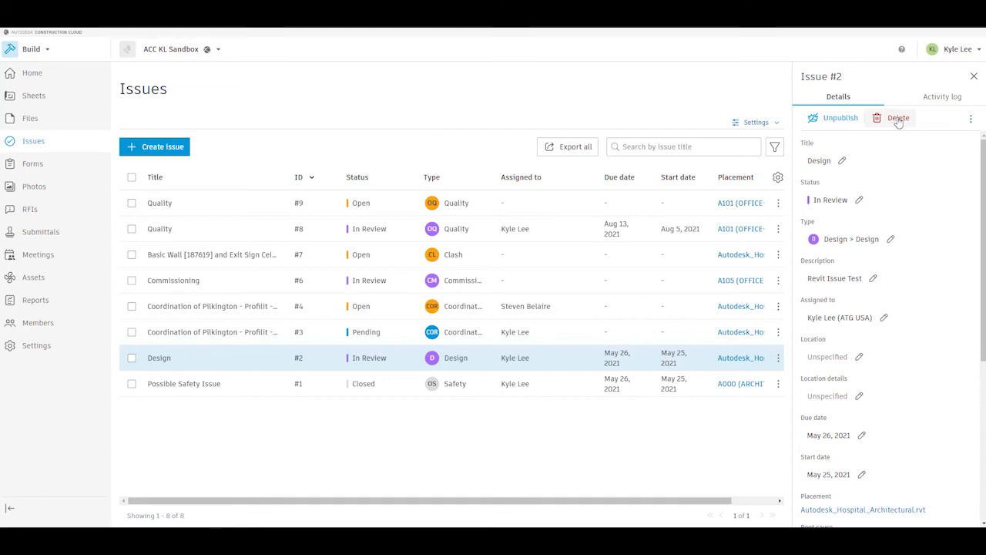
- Check Issue #2's extra actions for Export without using it, then close its details panel
left_click(971, 118)
left_click(913, 144)
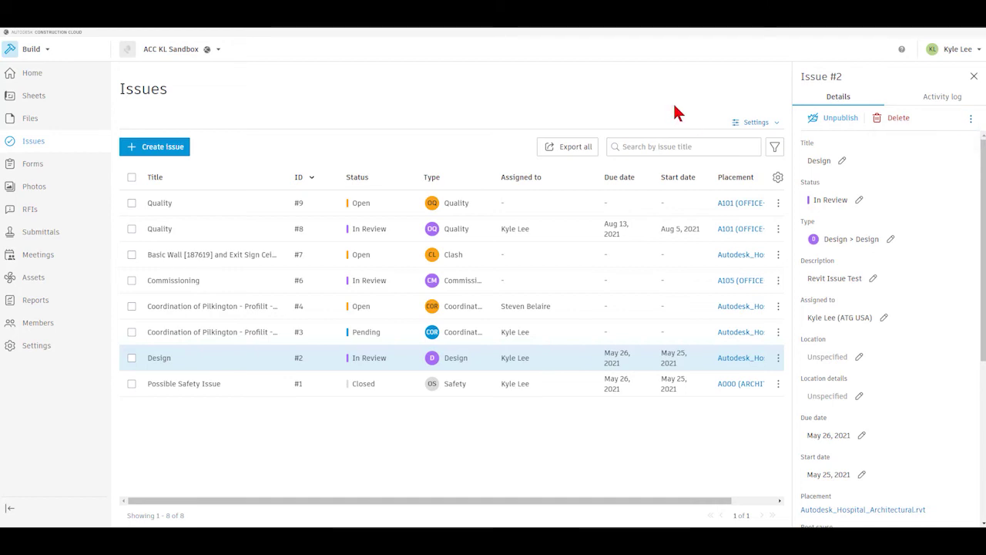
left_click(974, 76)
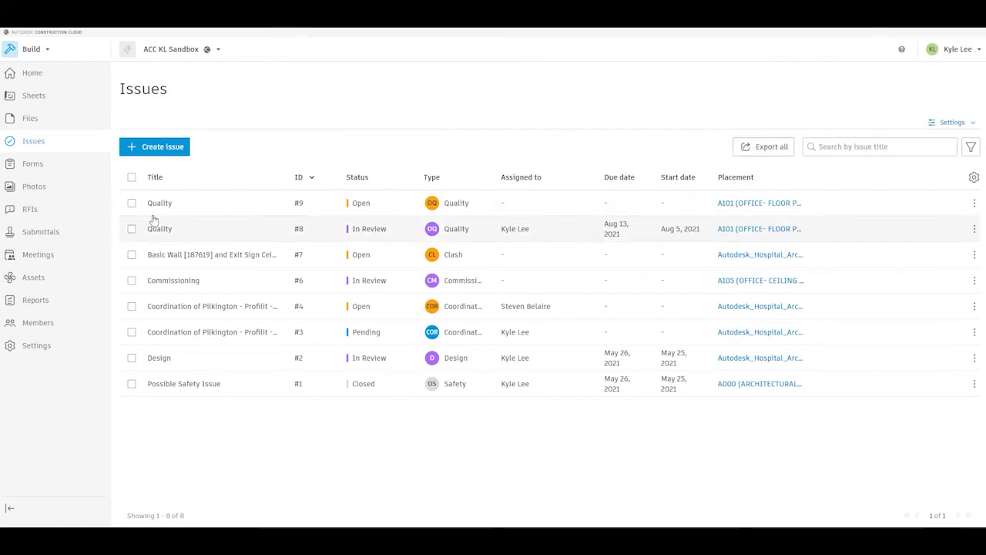
- Select issues #9 and #8 in the table, then clear both selections
left_click(132, 203)
left_click(132, 228)
left_click(132, 202)
left_click(132, 229)
left_click(772, 148)
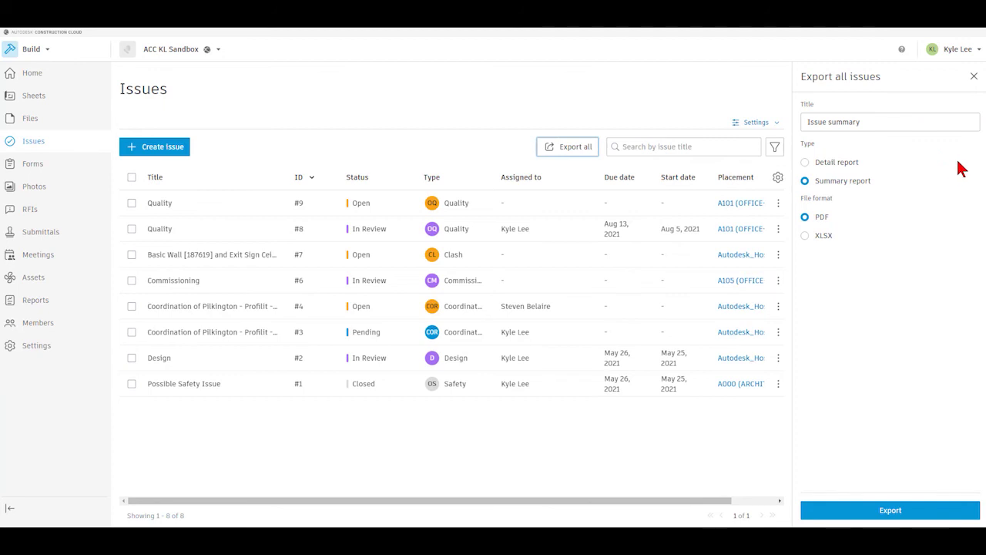
left_click(805, 162)
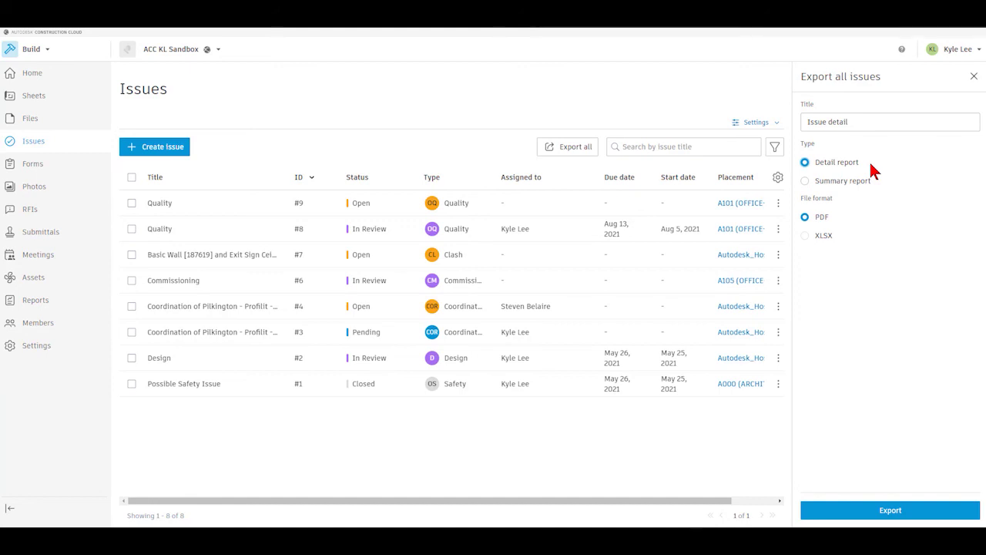
left_click(805, 181)
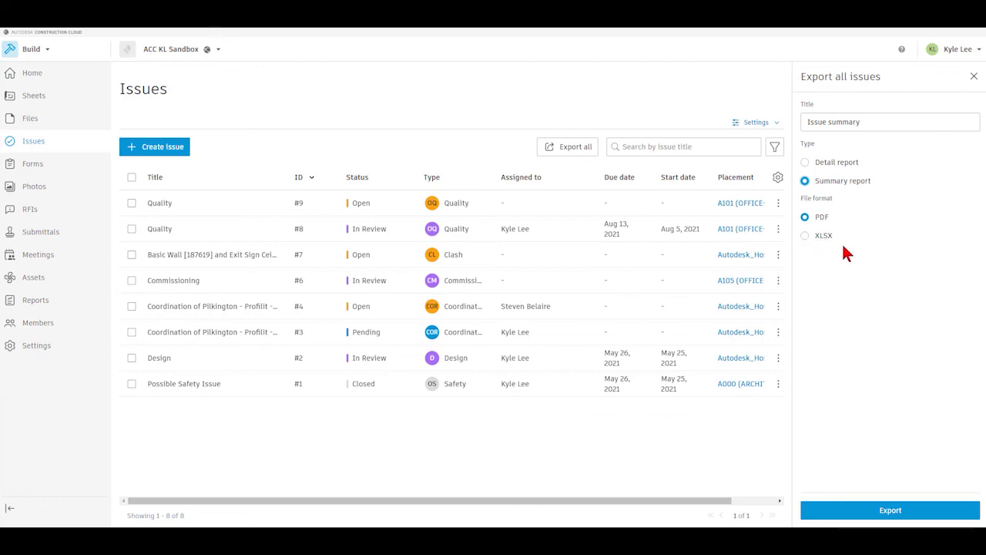
left_click(974, 77)
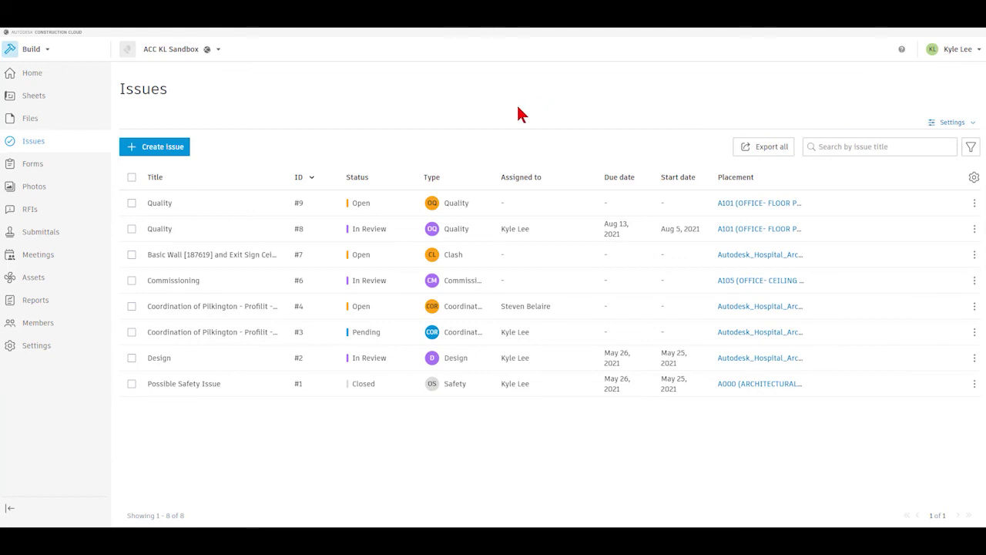